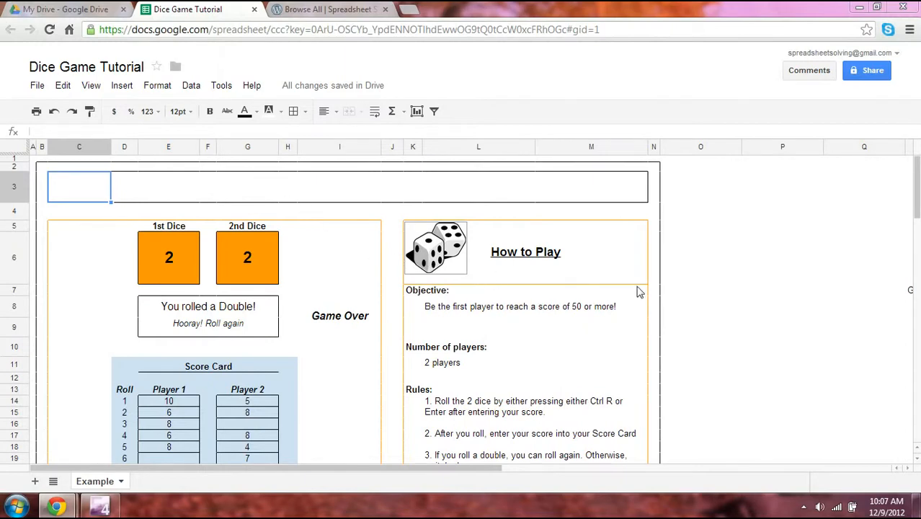
Step: Examine the dice game sheet from the dice boxes to the winner row, and the empty title band C3:M3
click(708, 285)
scroll(710, 289, down, 1)
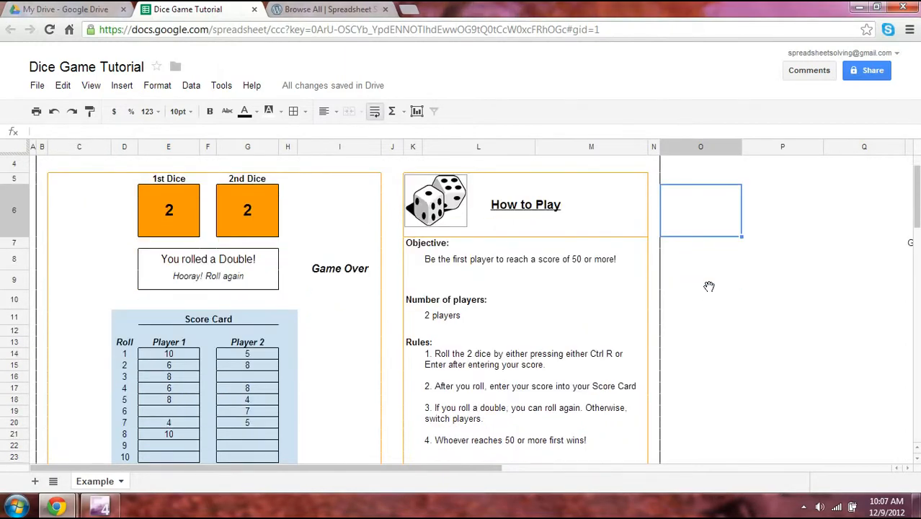
scroll(715, 296, down, 1)
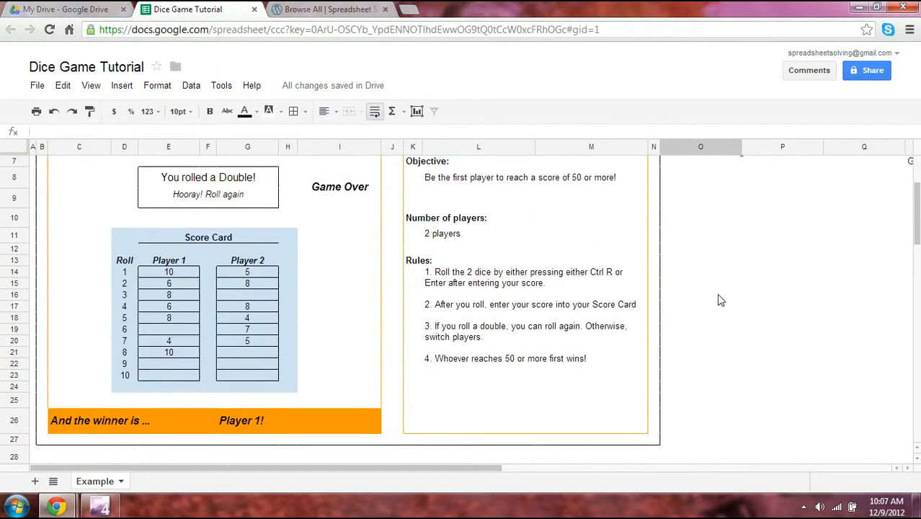
scroll(721, 300, up, 2)
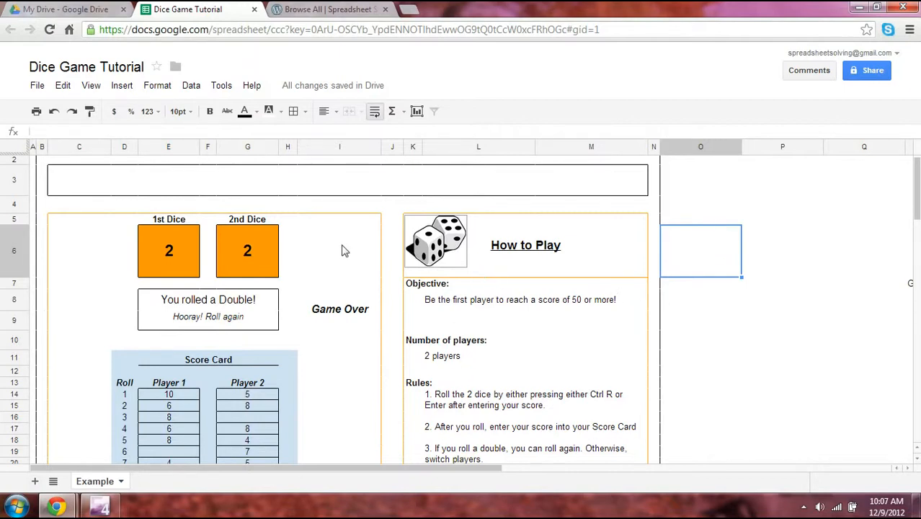
scroll(345, 251, up, 1)
click(99, 193)
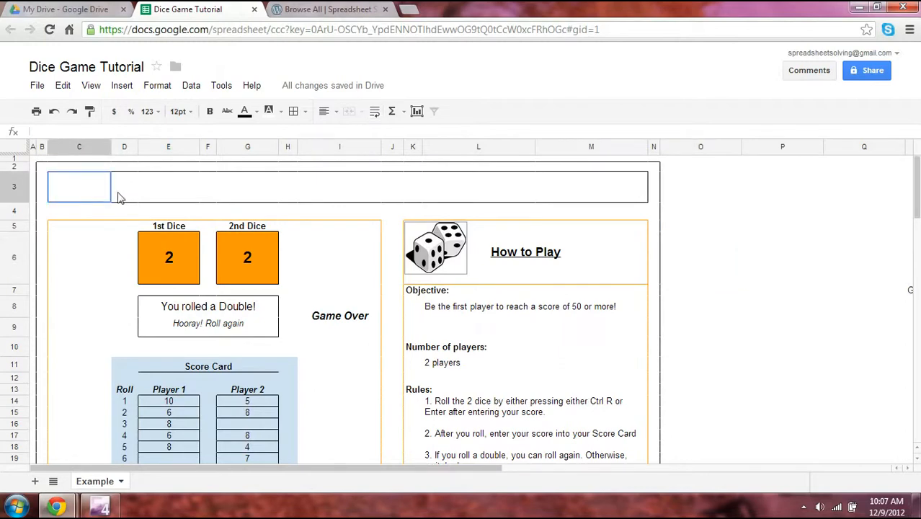
drag(119, 196, 574, 196)
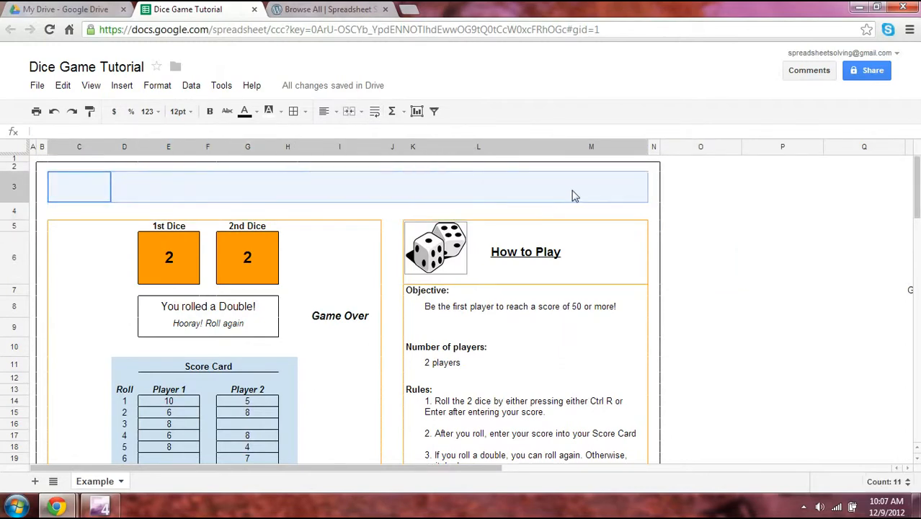
click(732, 251)
Step: Enter the title "Dice Game" in cell C3
click(99, 195)
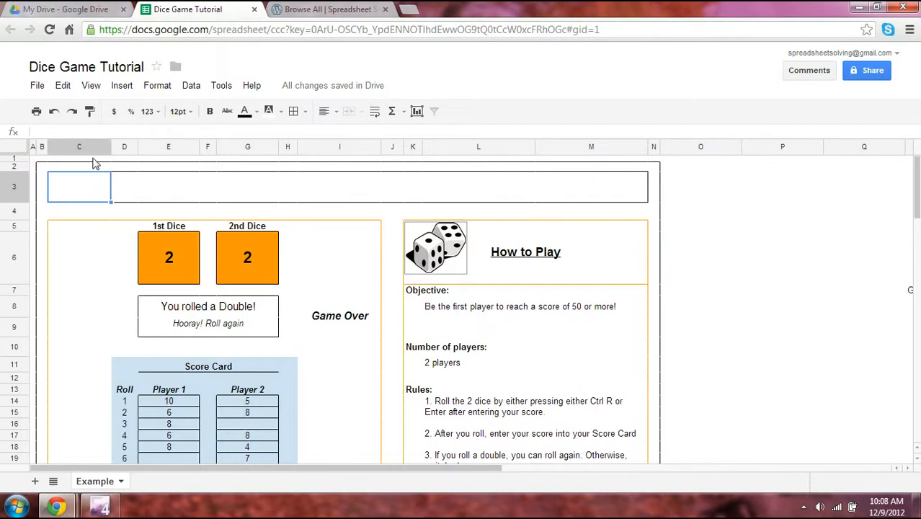
text(Dice Game)
key(Return)
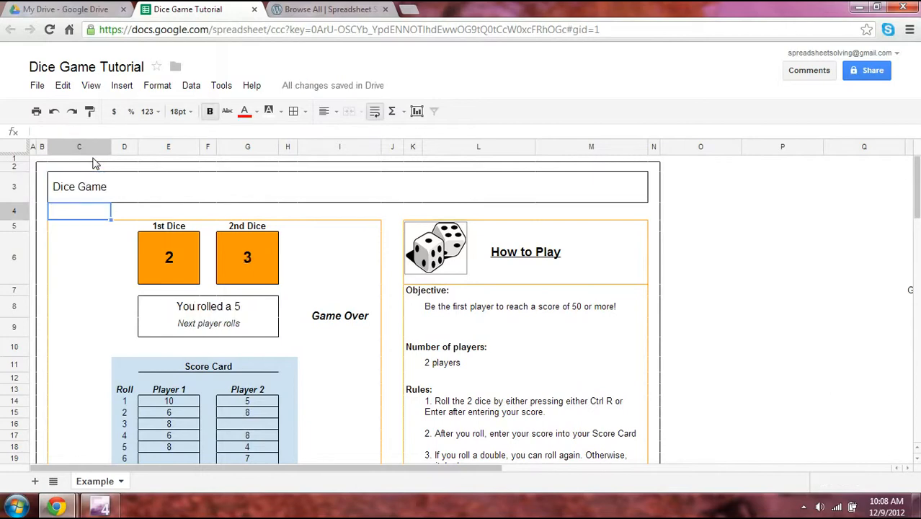
key(Up)
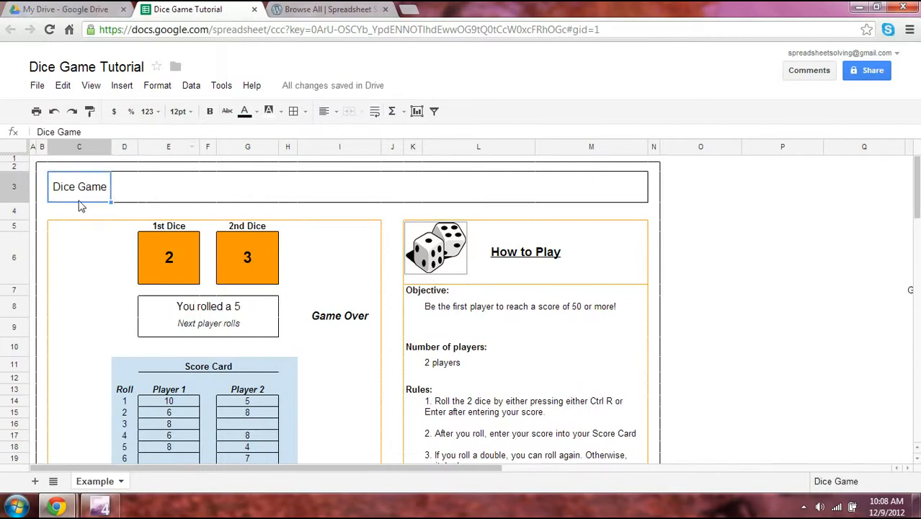
Step: Merge all cells of the title band C3:M3 into one cell spanning the Dice Game title
click(141, 196)
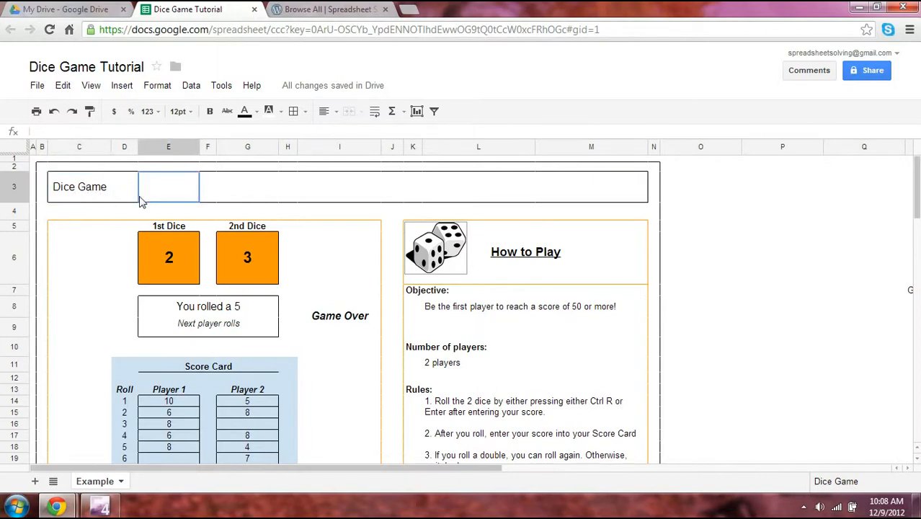
click(86, 193)
drag(137, 196, 609, 189)
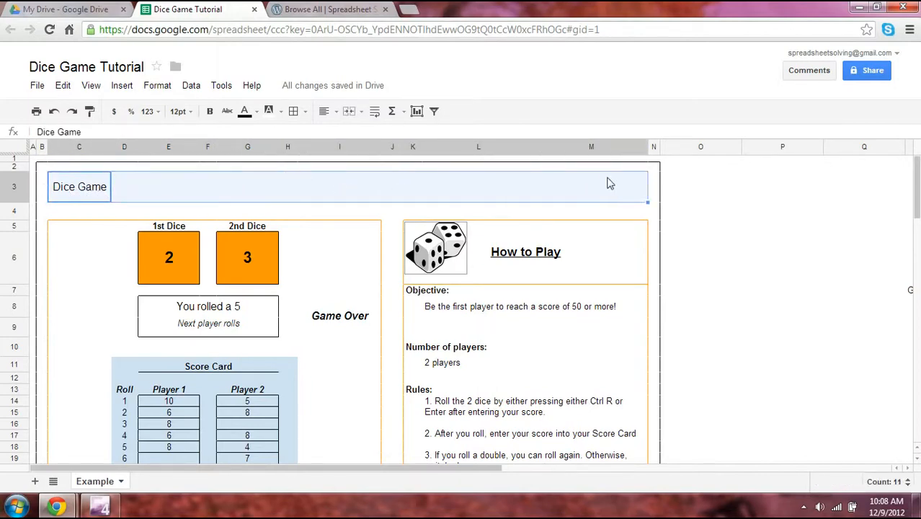
click(60, 212)
click(56, 186)
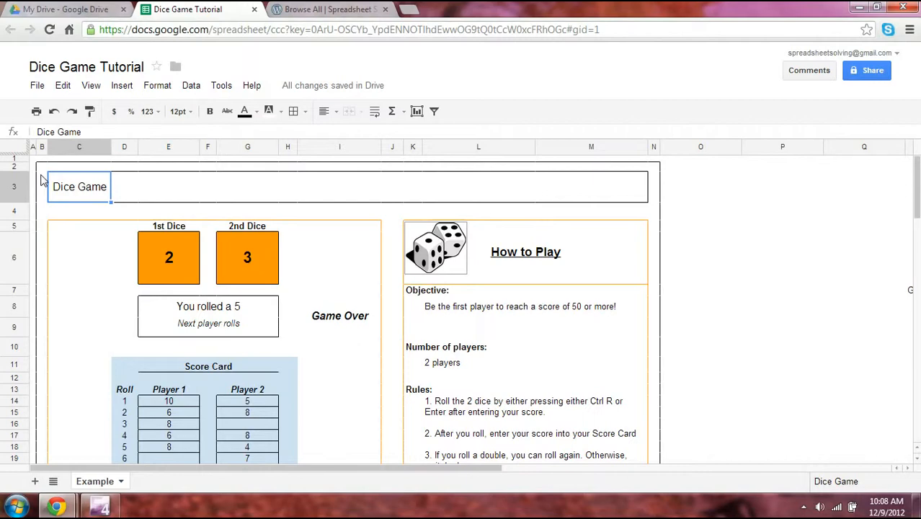
drag(103, 191, 558, 188)
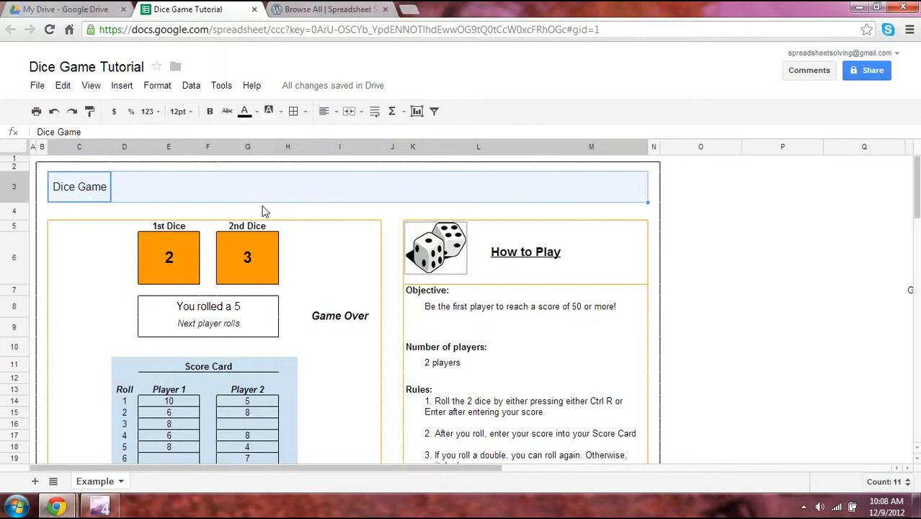
click(362, 113)
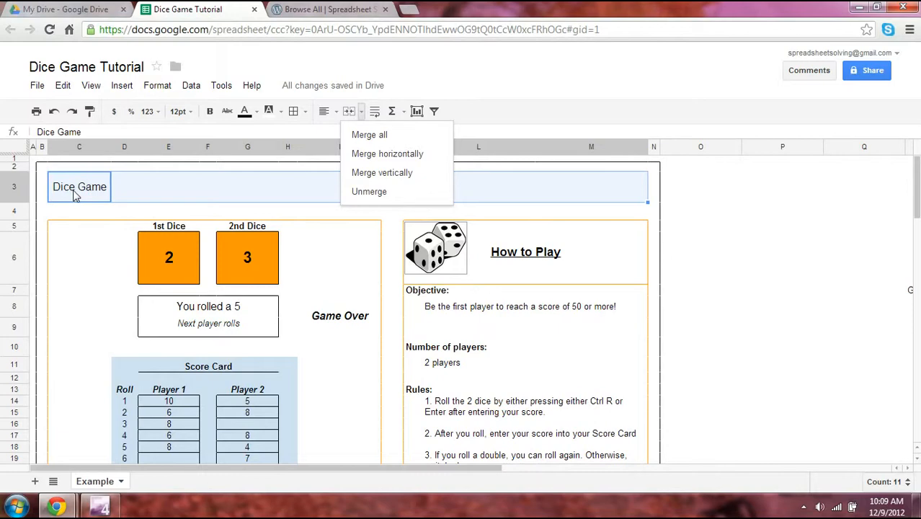
click(407, 135)
click(826, 275)
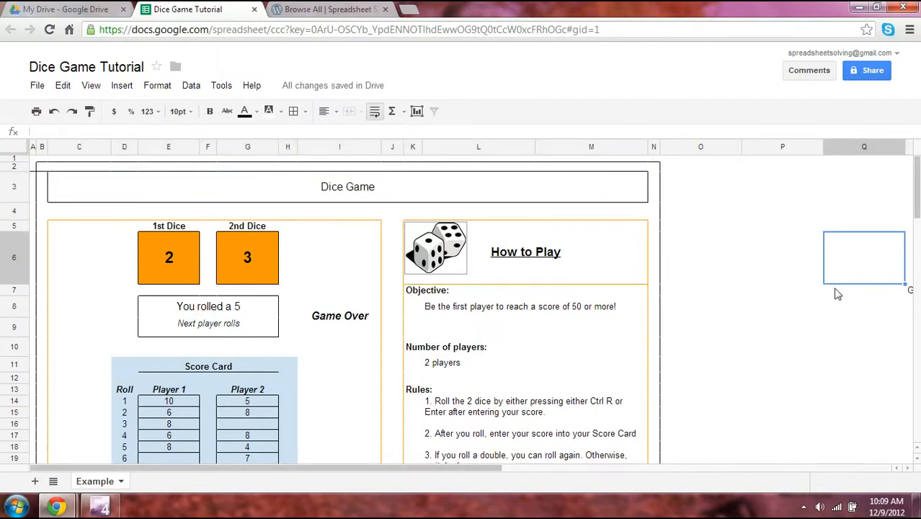
Step: Set the font size of the merged Dice Game title to 24pt after trying 18pt
click(405, 183)
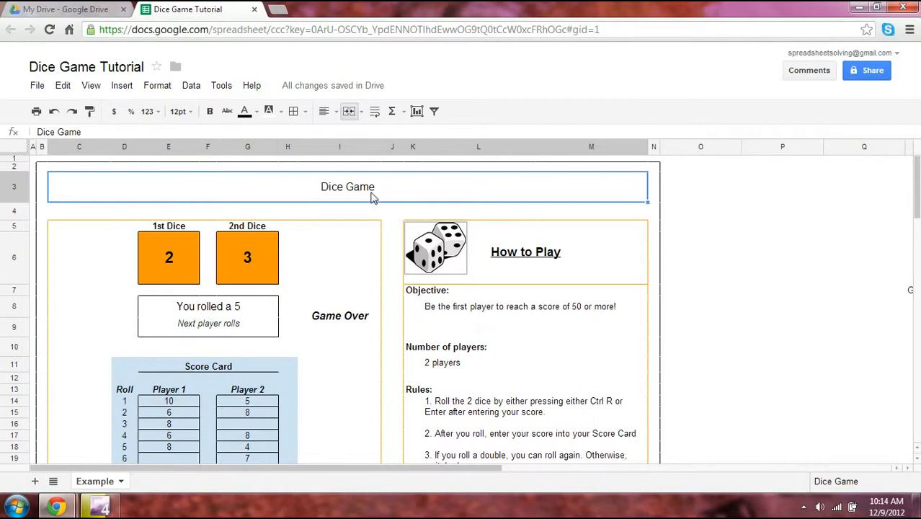
click(192, 113)
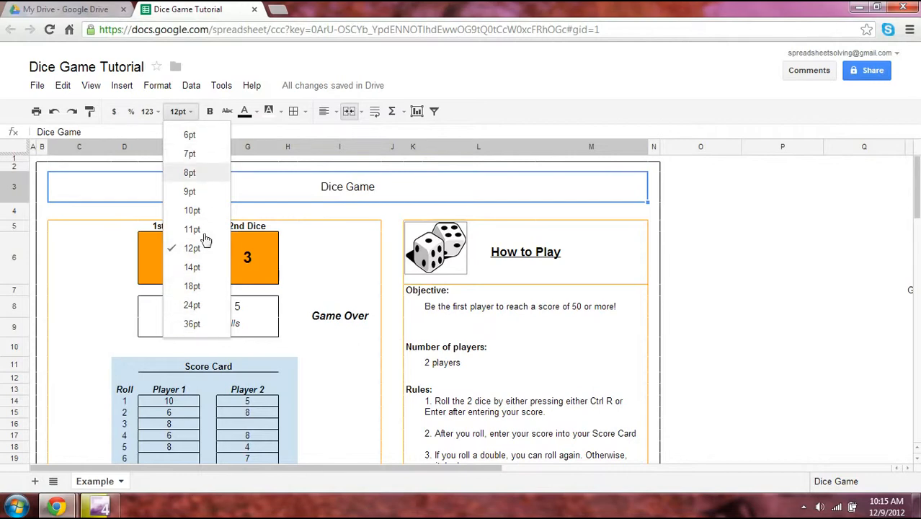
click(204, 287)
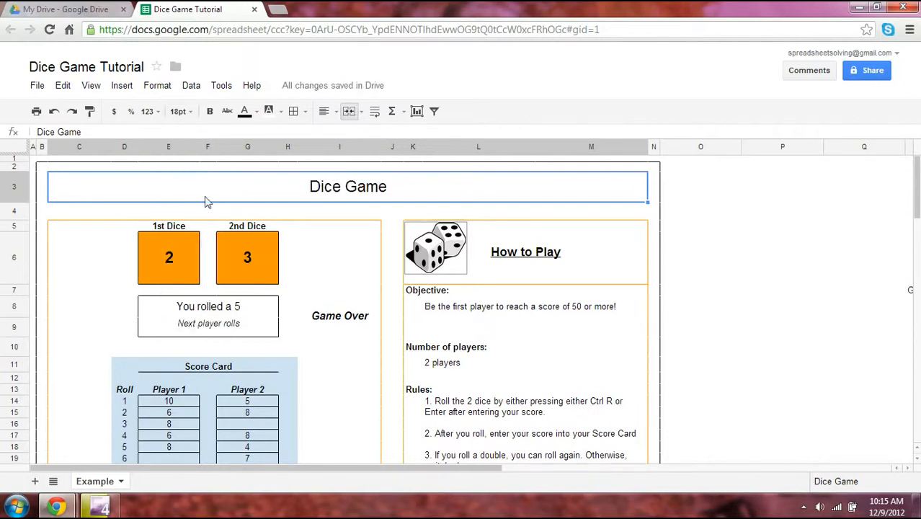
click(188, 113)
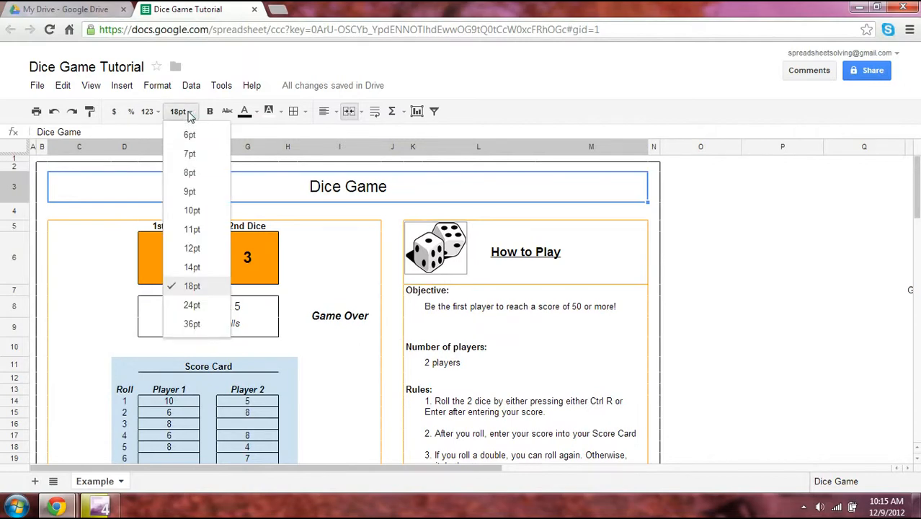
click(190, 305)
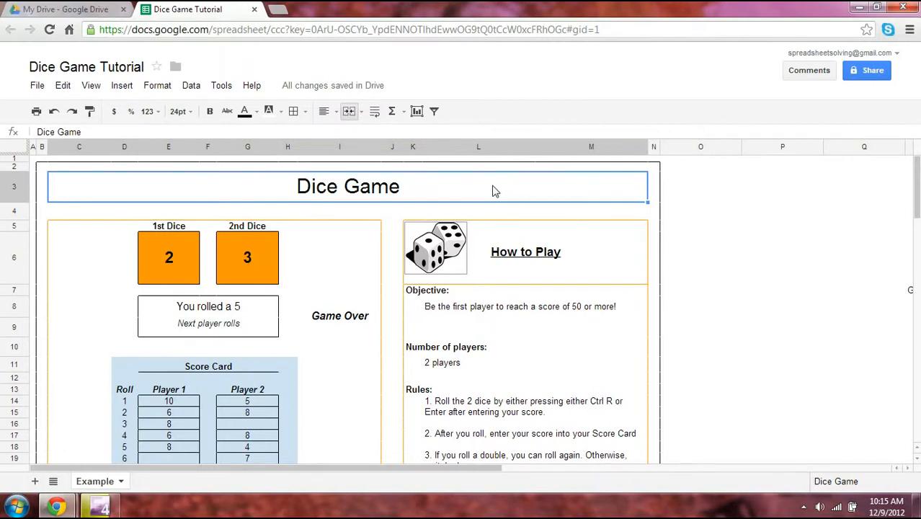
Step: Make the Dice Game title bold, toggling the bold formatting off and on again to compare
click(211, 114)
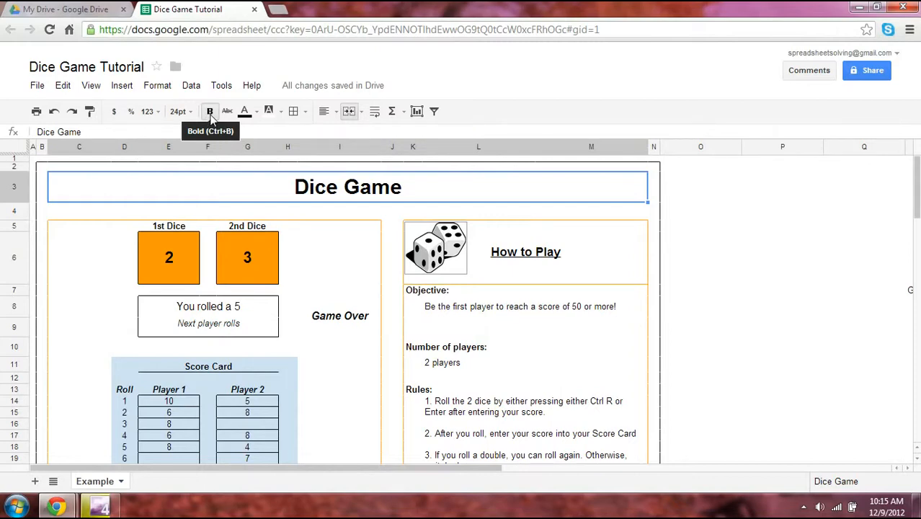
click(210, 111)
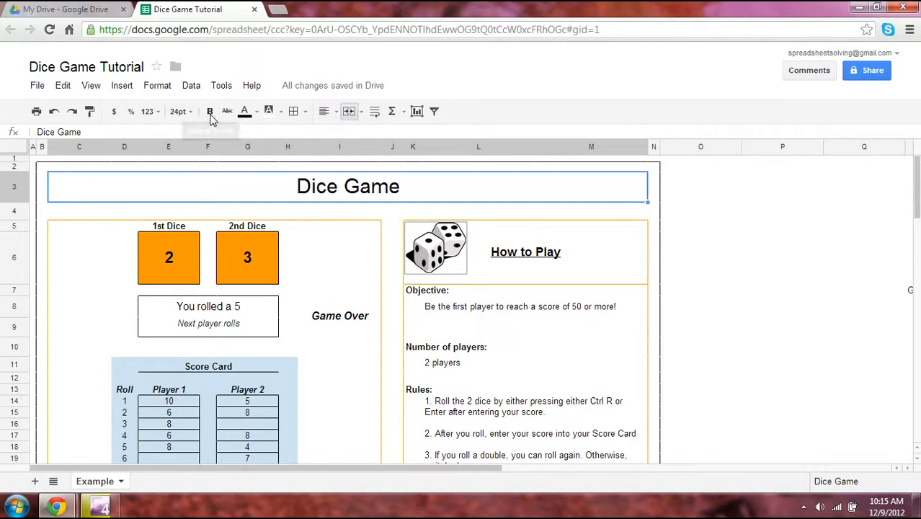
click(210, 114)
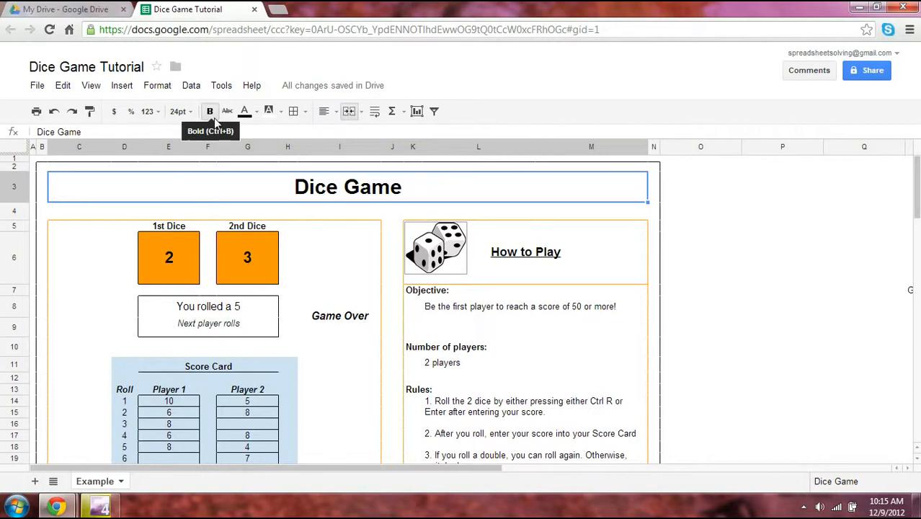
Step: Try underline and strikethrough formatting on the Dice Game title
click(158, 86)
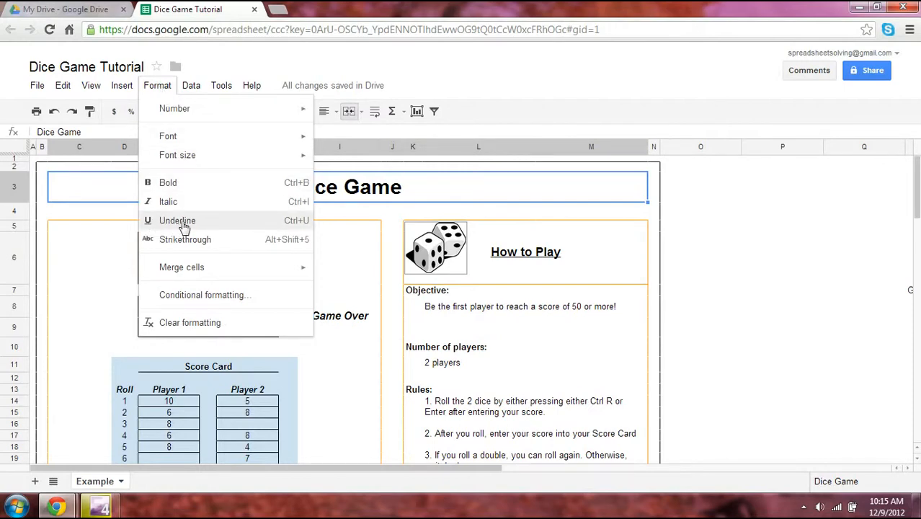
click(297, 229)
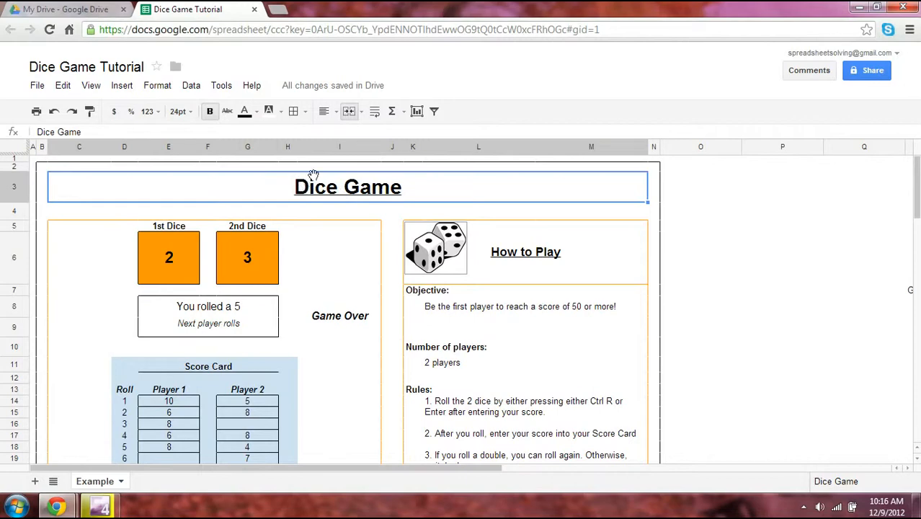
click(227, 113)
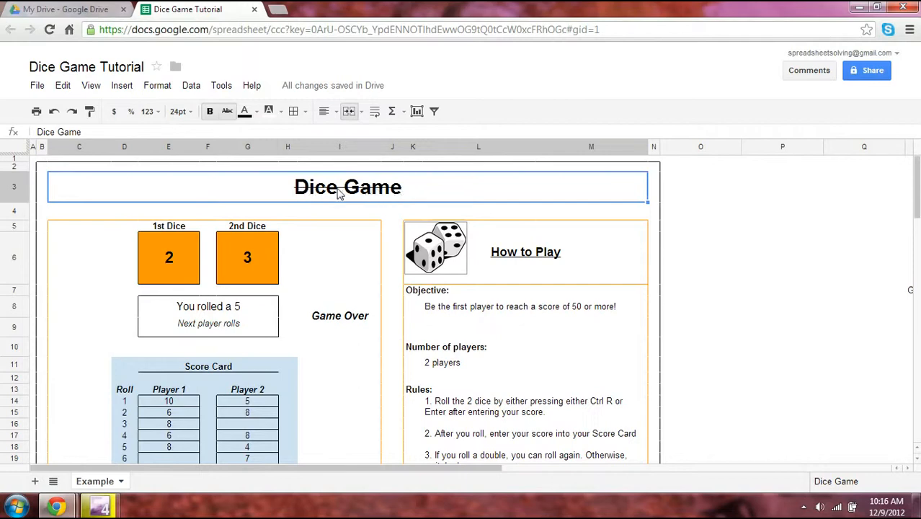
click(228, 114)
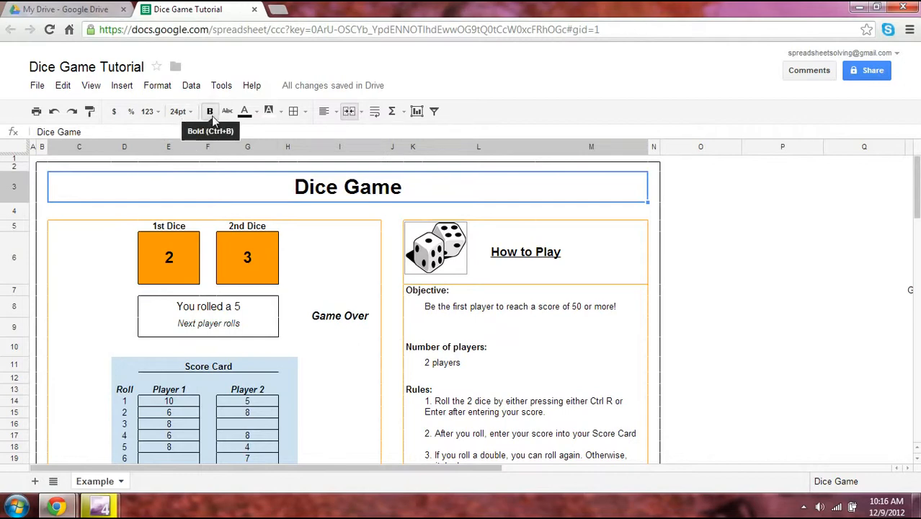
click(161, 86)
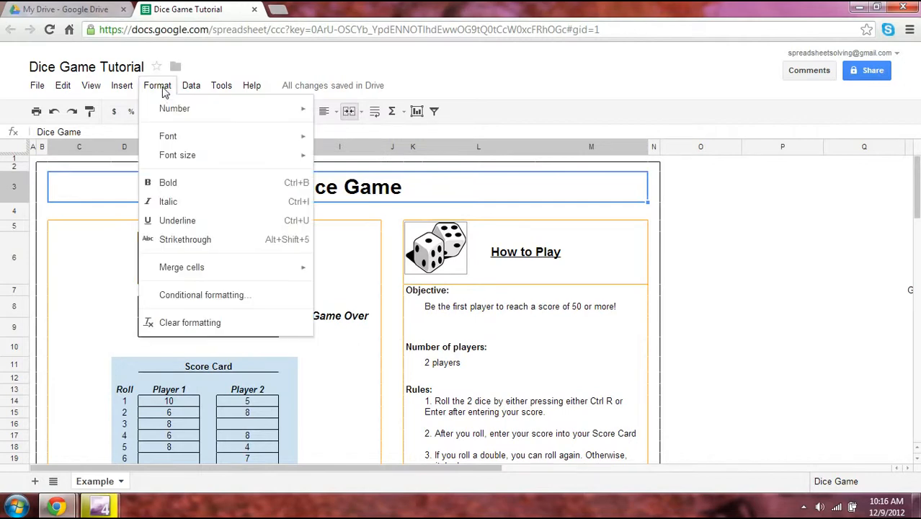
click(186, 221)
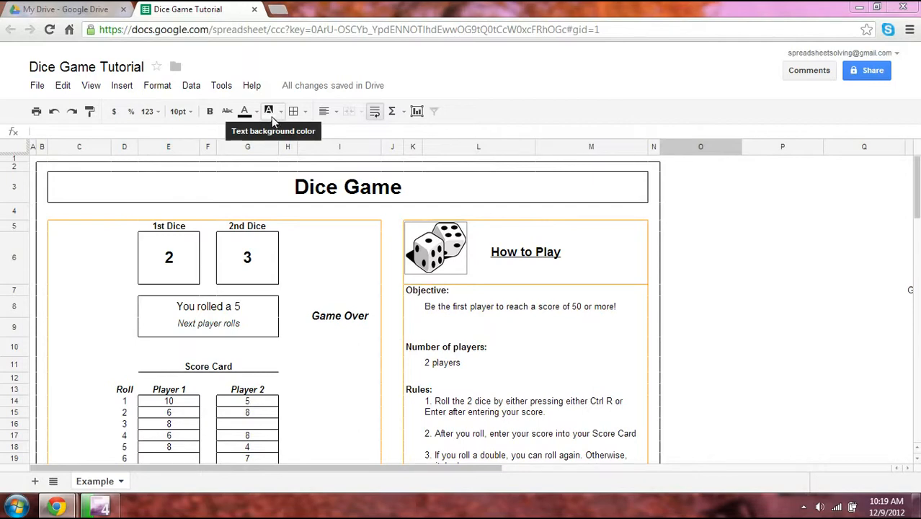
Step: Fill the merged Dice Game title cell with an orange background color
click(313, 252)
scroll(313, 252, down, 3)
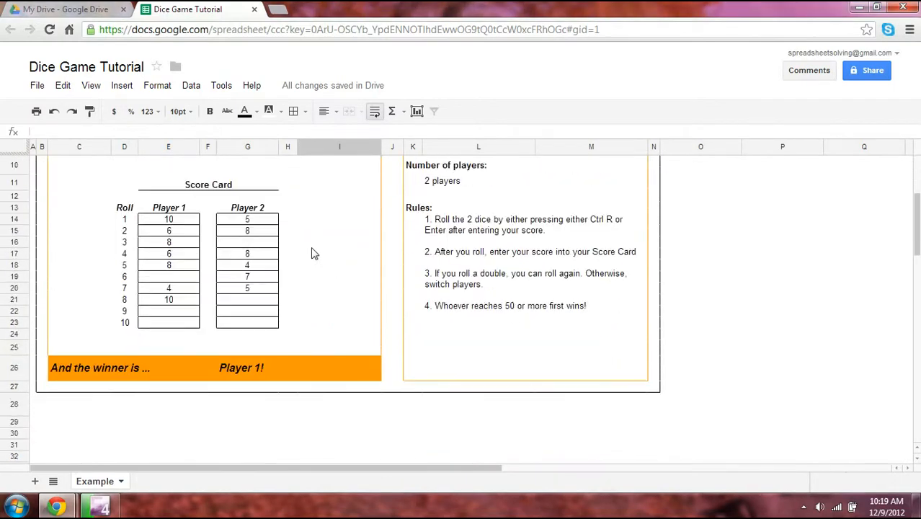
scroll(252, 368, up, 3)
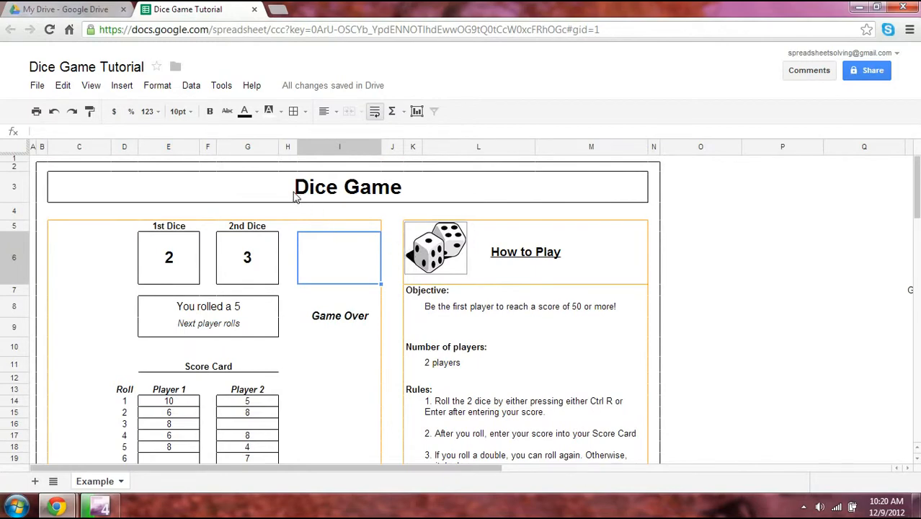
click(266, 193)
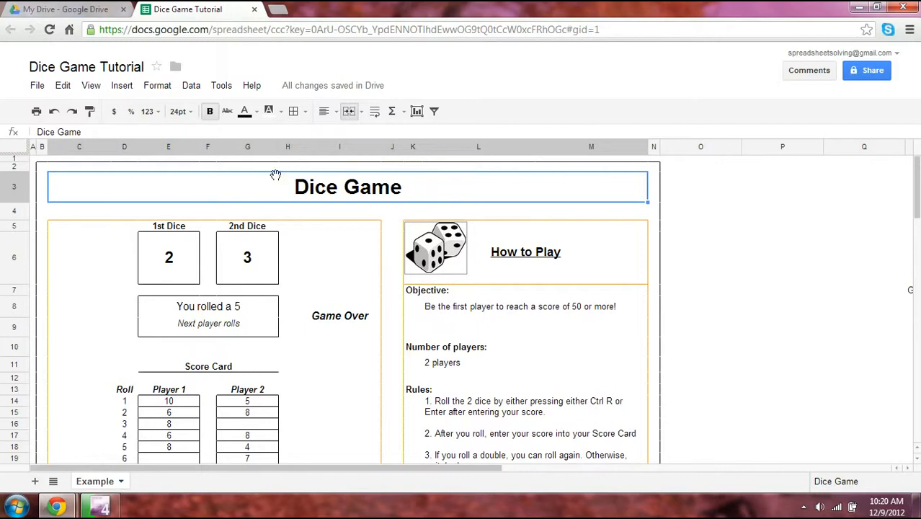
click(281, 114)
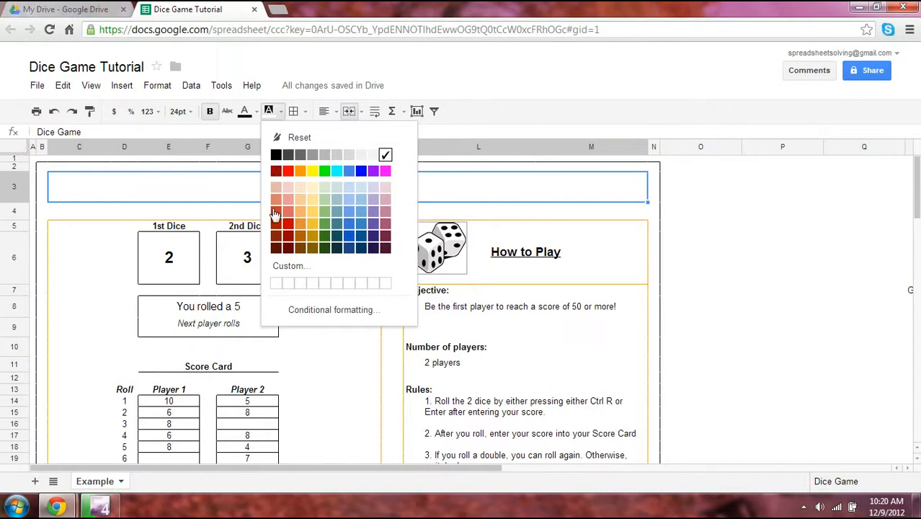
click(300, 173)
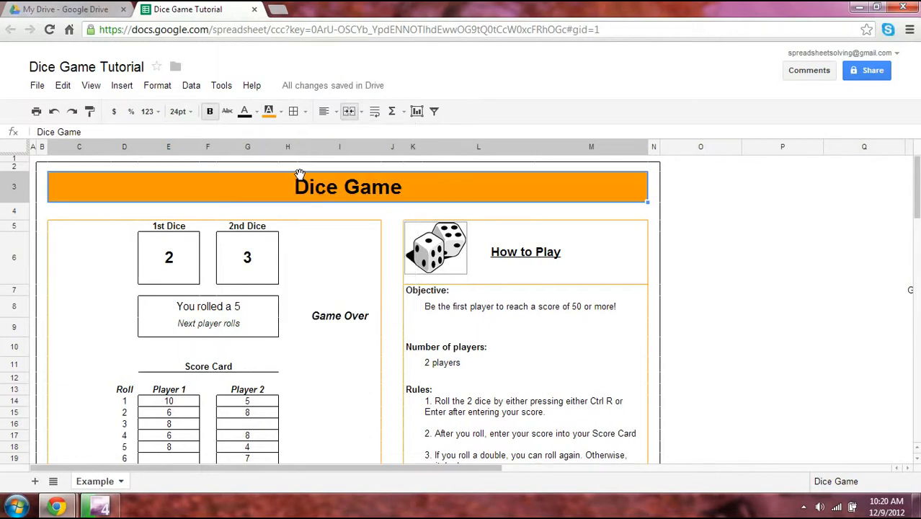
click(690, 247)
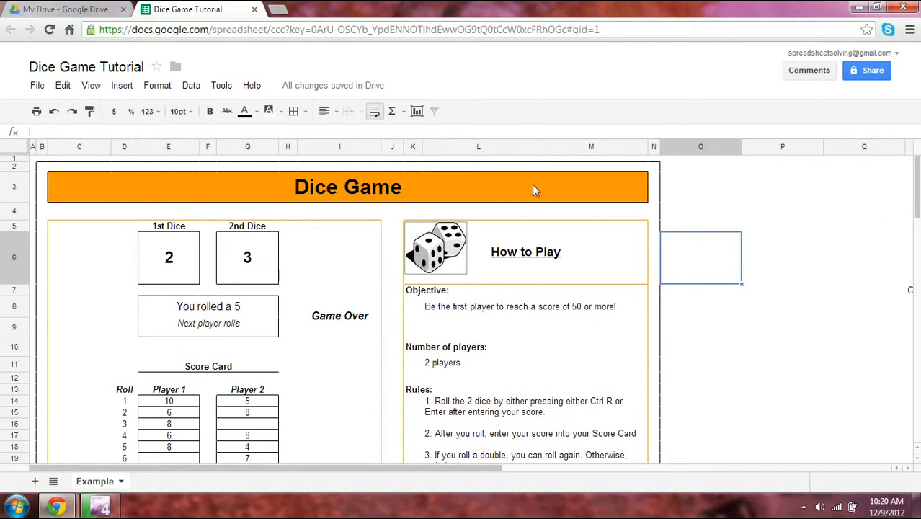
Step: Fill the 1st Dice and 2nd Dice value cells with the same orange background as the title
click(182, 274)
click(271, 112)
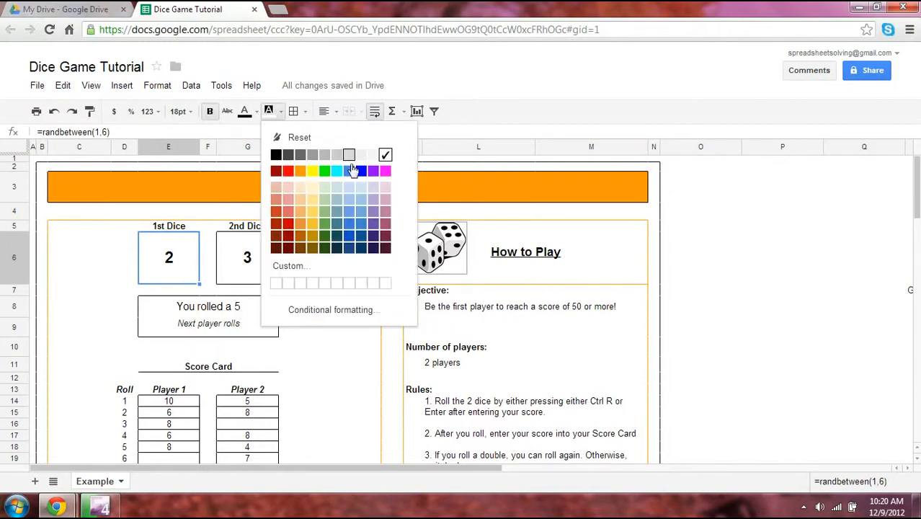
click(302, 172)
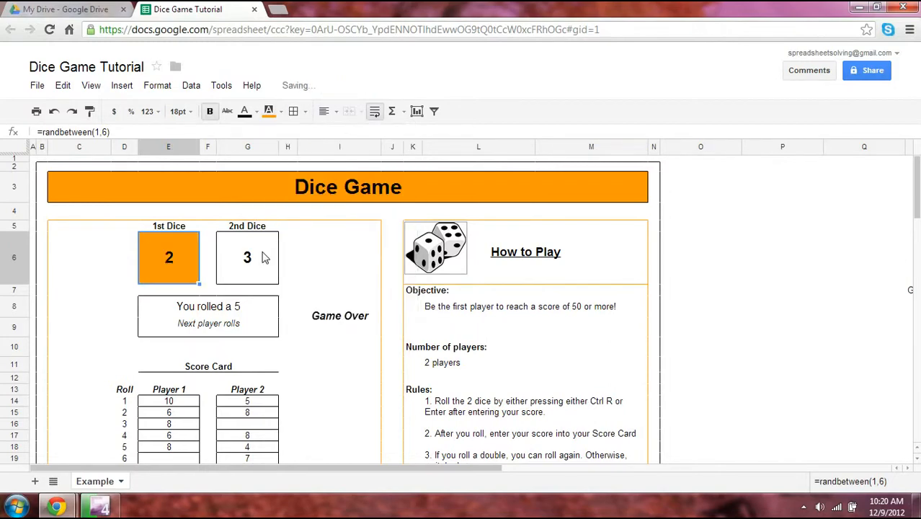
click(264, 259)
click(269, 113)
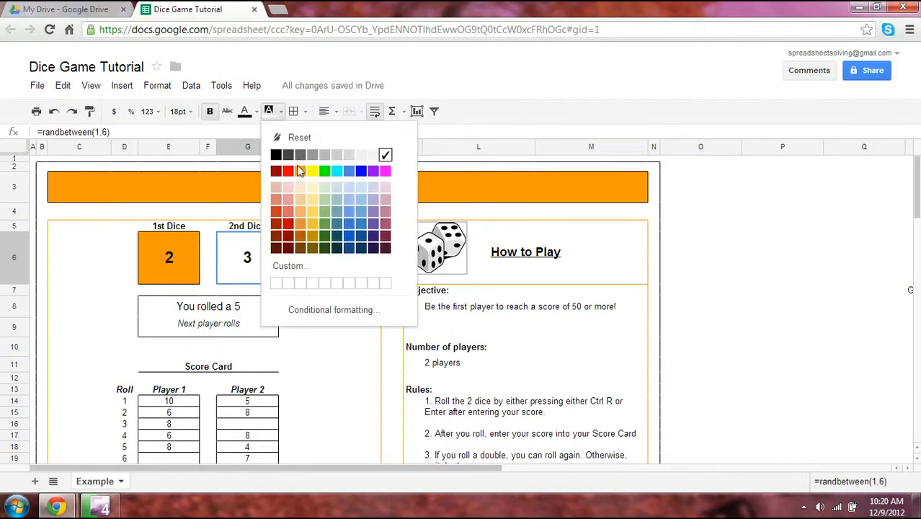
click(300, 170)
Step: Fill the whole Score Card block, from column D row 11 to column G row 24, with a light blue background
click(236, 392)
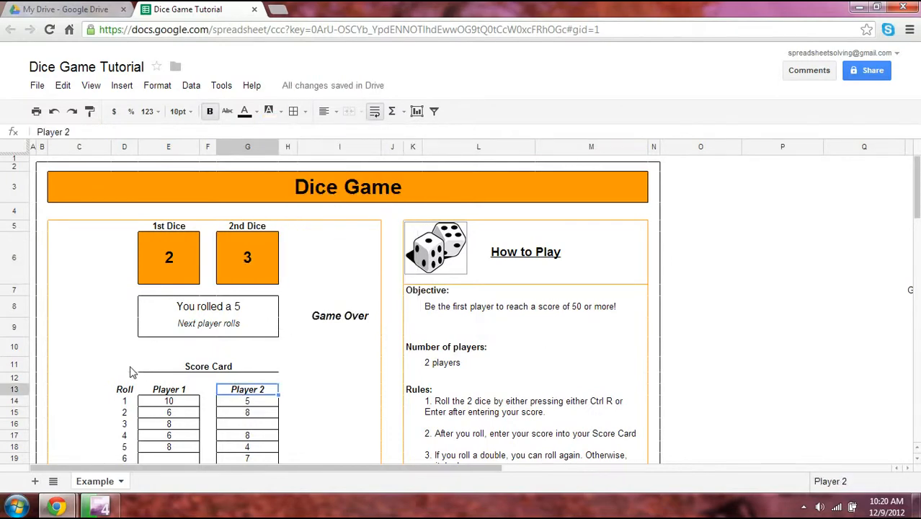
drag(130, 372, 260, 465)
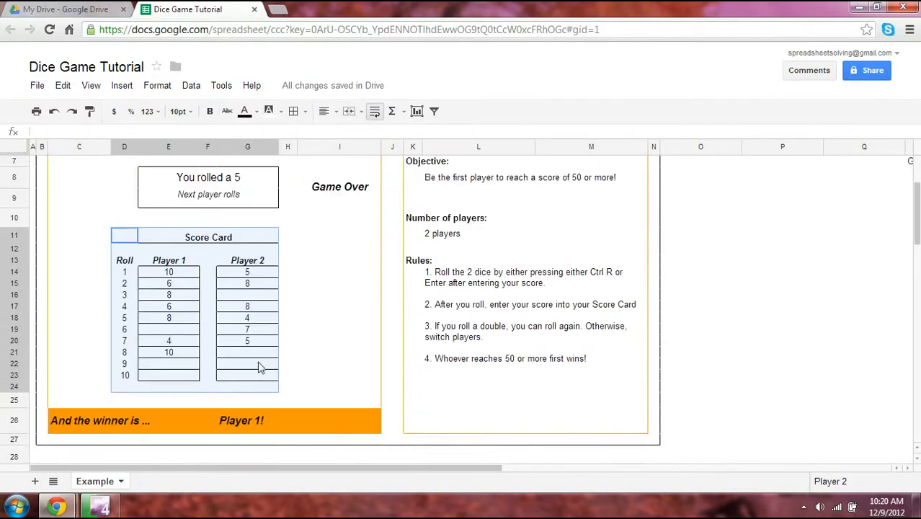
drag(260, 368, 257, 383)
scroll(258, 383, up, 3)
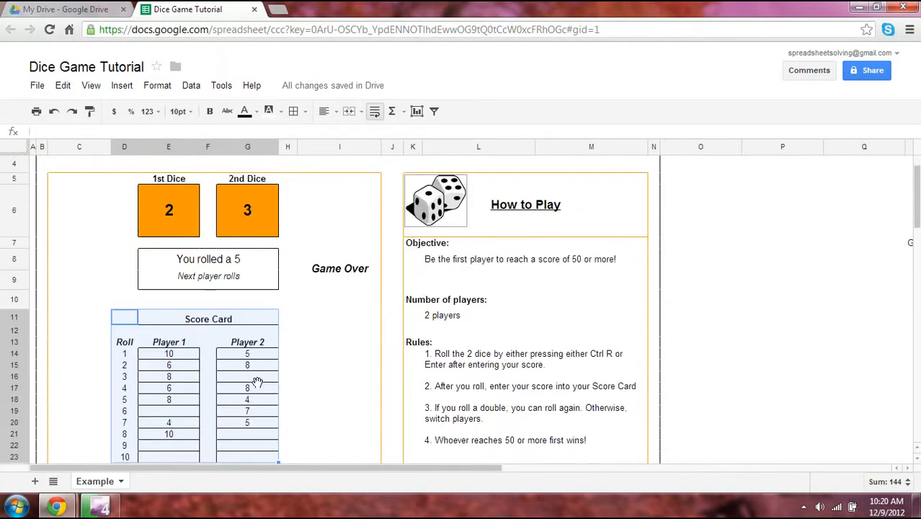
scroll(258, 382, up, 1)
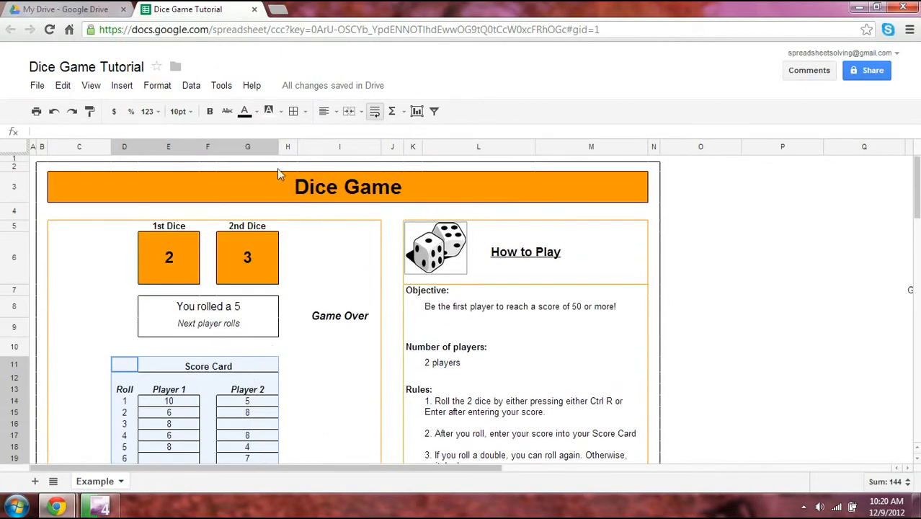
click(281, 113)
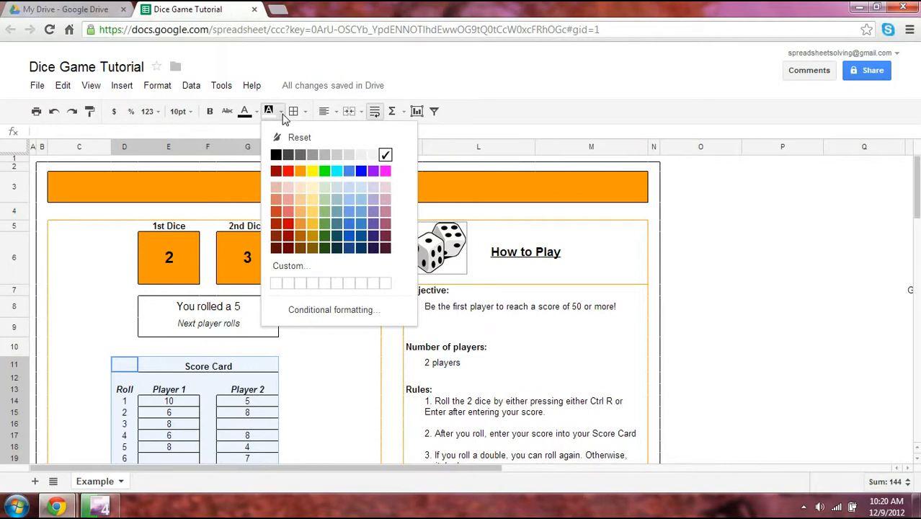
click(361, 188)
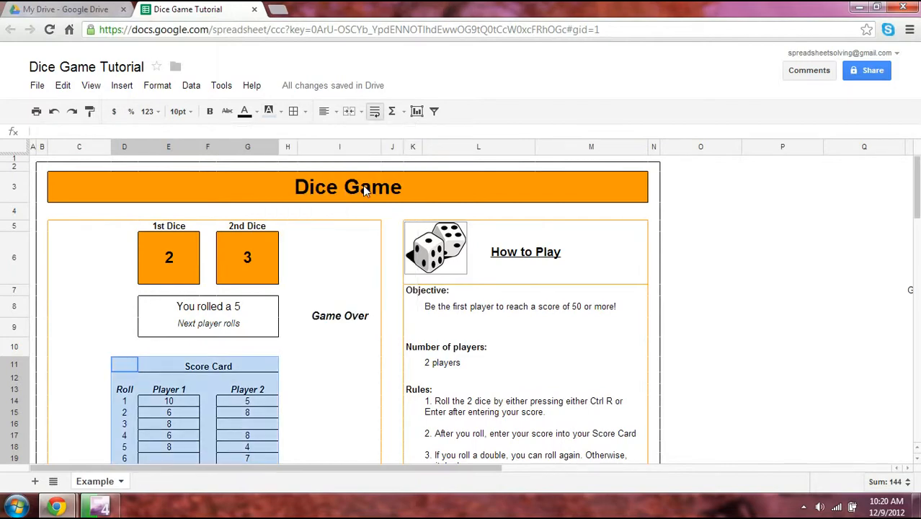
click(343, 369)
click(784, 200)
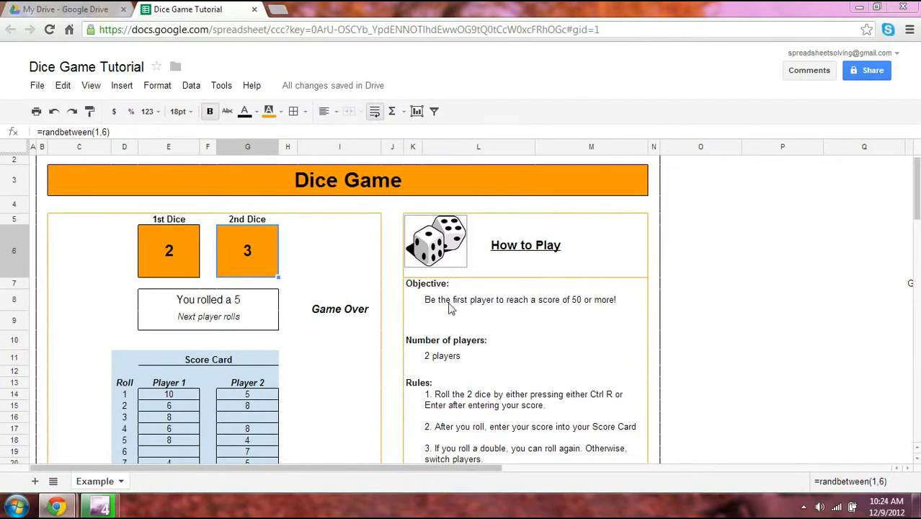
Step: Try left and right horizontal alignment on the Game Over cell and return it to center alignment
click(359, 318)
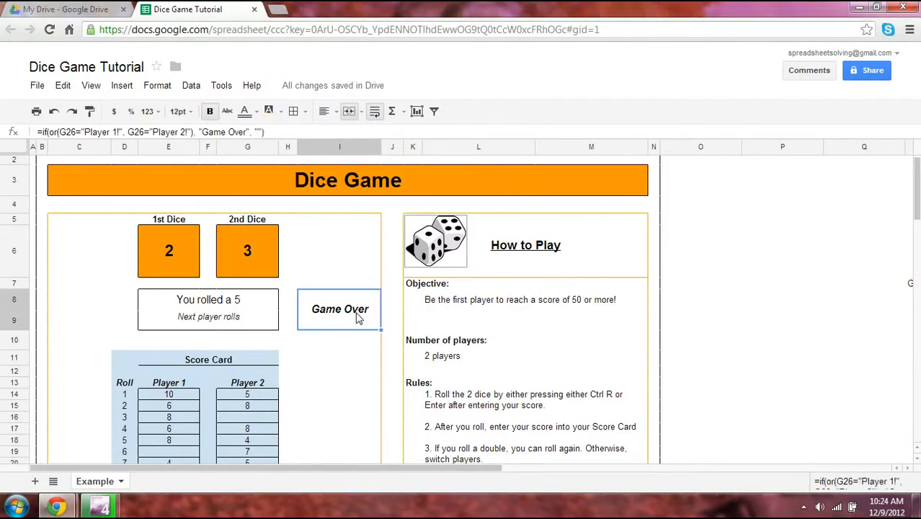
scroll(366, 318, down, 1)
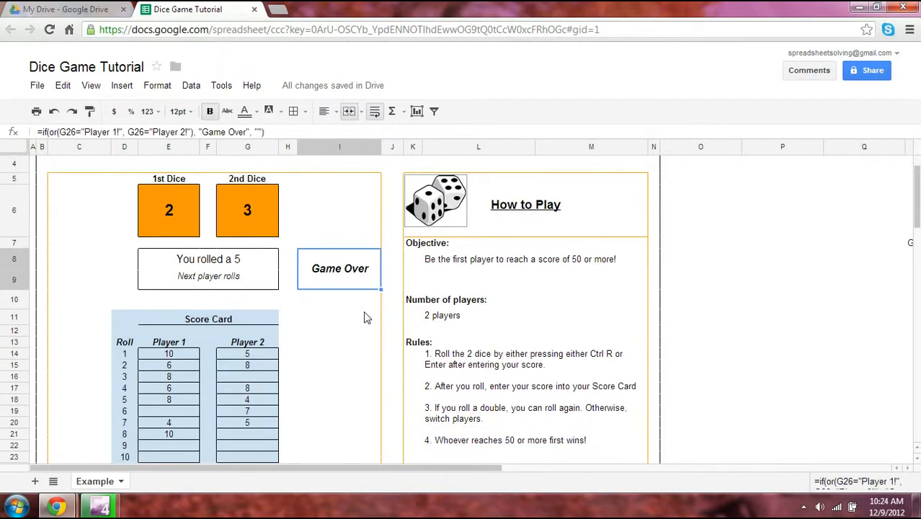
scroll(366, 318, up, 1)
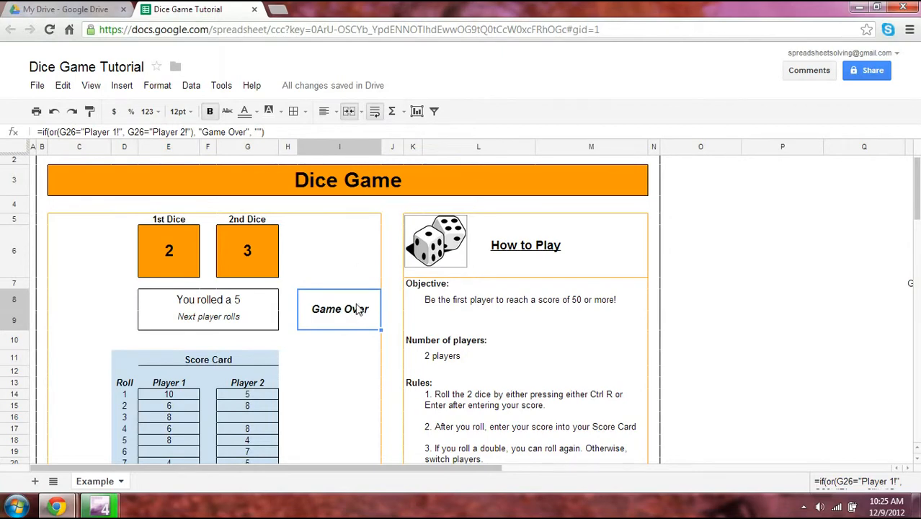
click(335, 113)
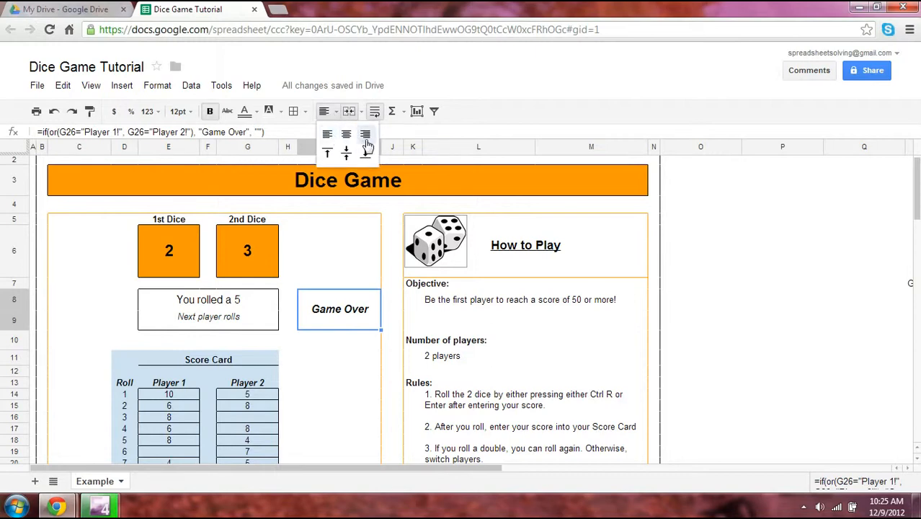
click(327, 137)
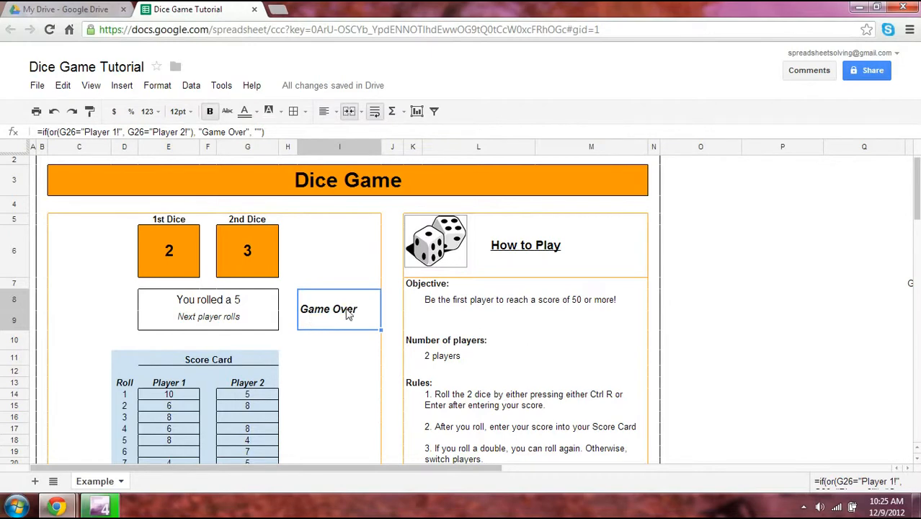
click(324, 113)
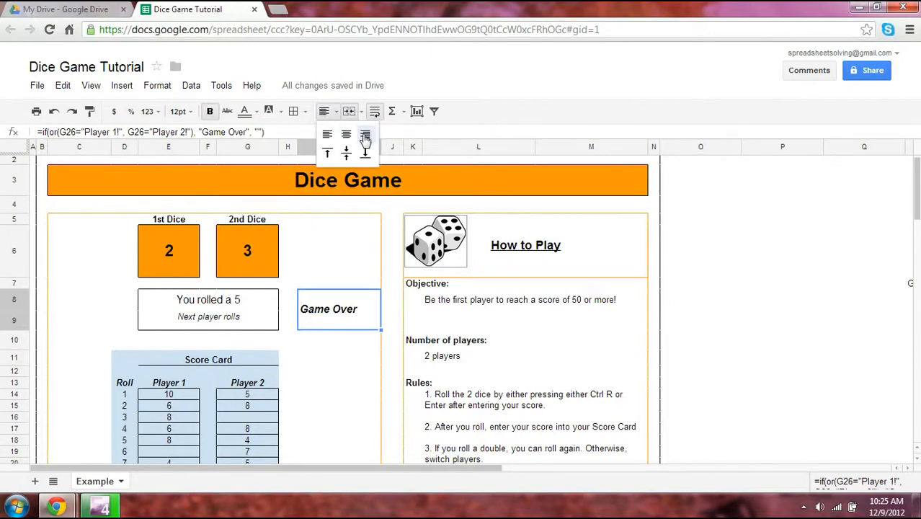
click(366, 136)
click(324, 113)
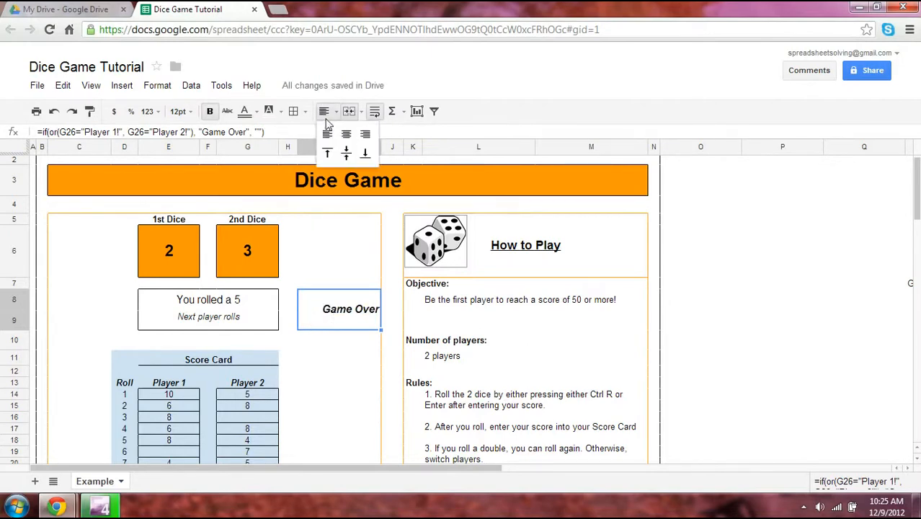
click(347, 136)
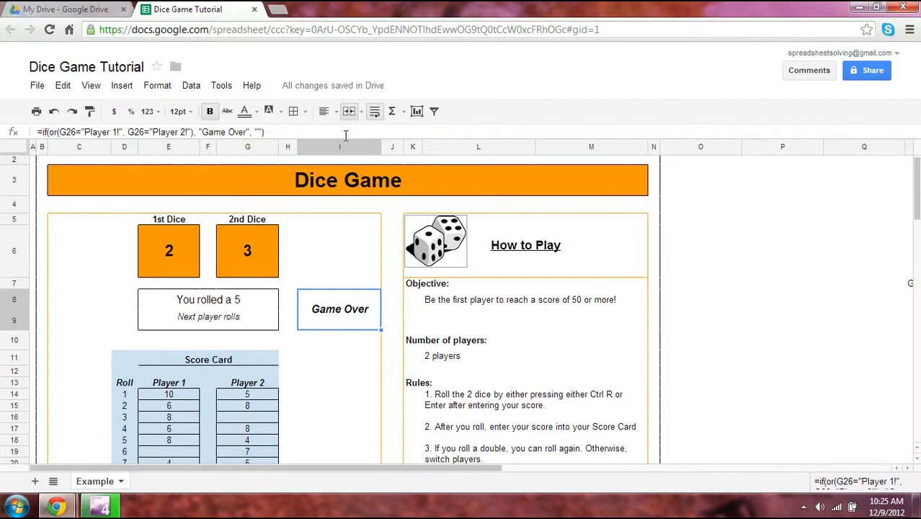
Step: Try top and bottom vertical alignment on the Game Over cell and return it to middle alignment
click(326, 114)
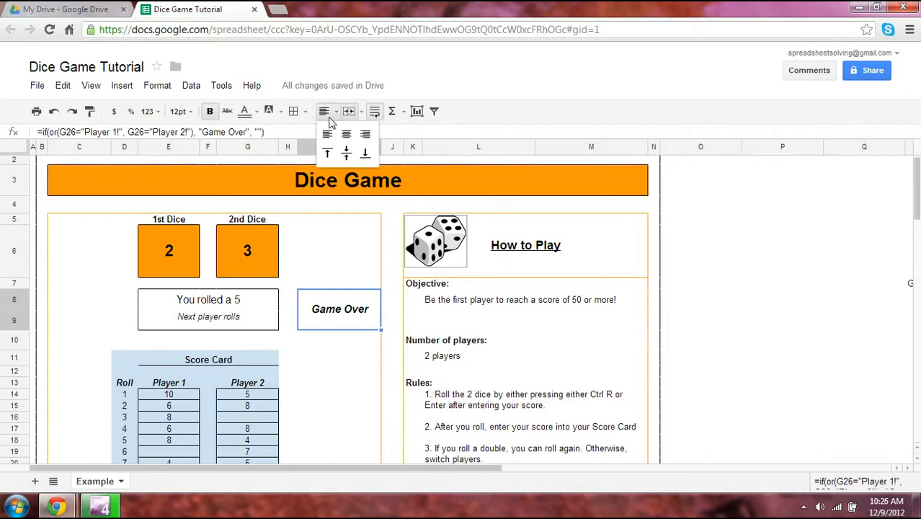
click(332, 156)
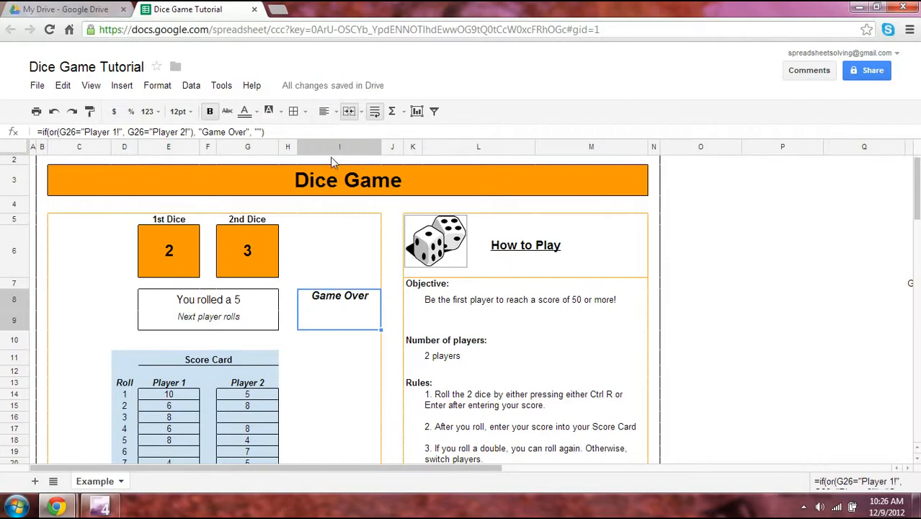
click(326, 112)
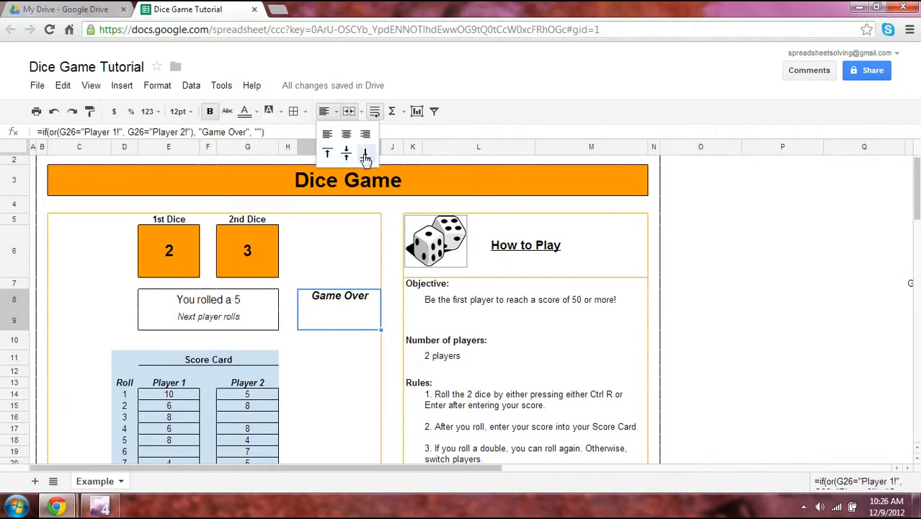
click(365, 155)
click(324, 113)
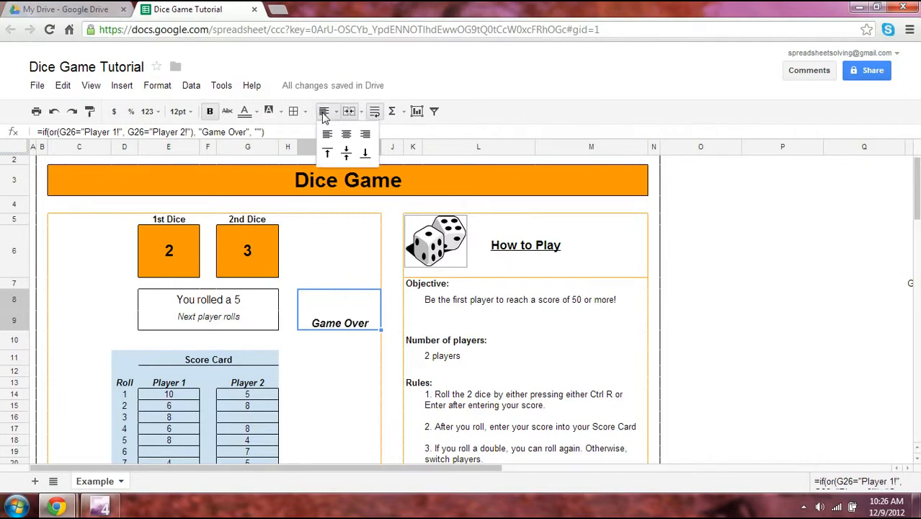
click(347, 154)
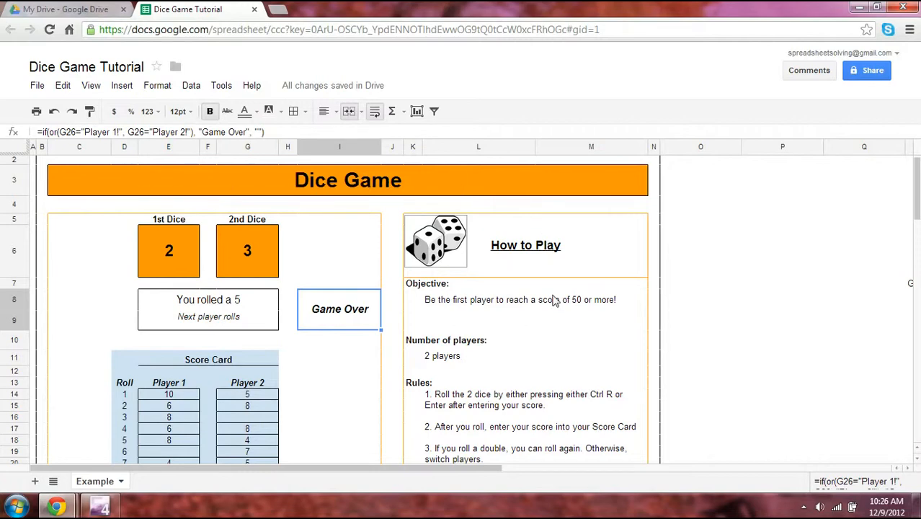
Step: Select the merged Dice Game title cell
scroll(556, 339, down, 3)
scroll(557, 339, up, 3)
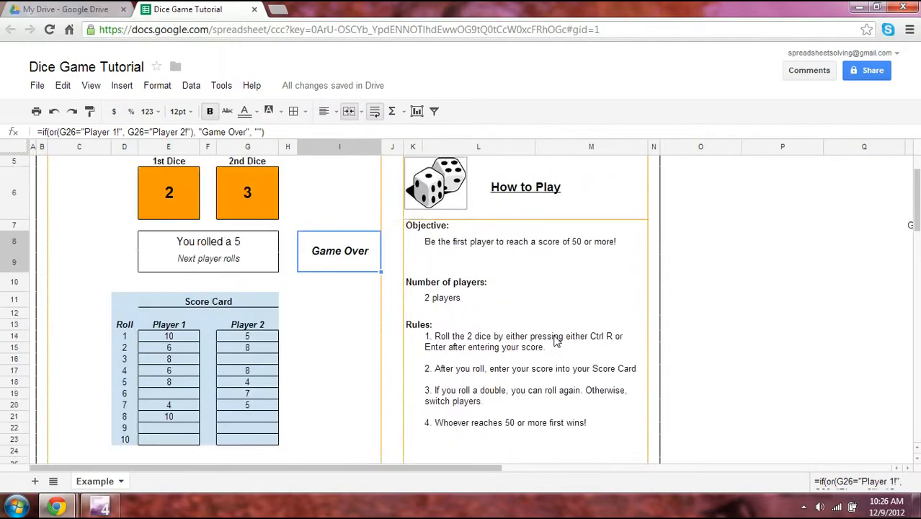
click(85, 192)
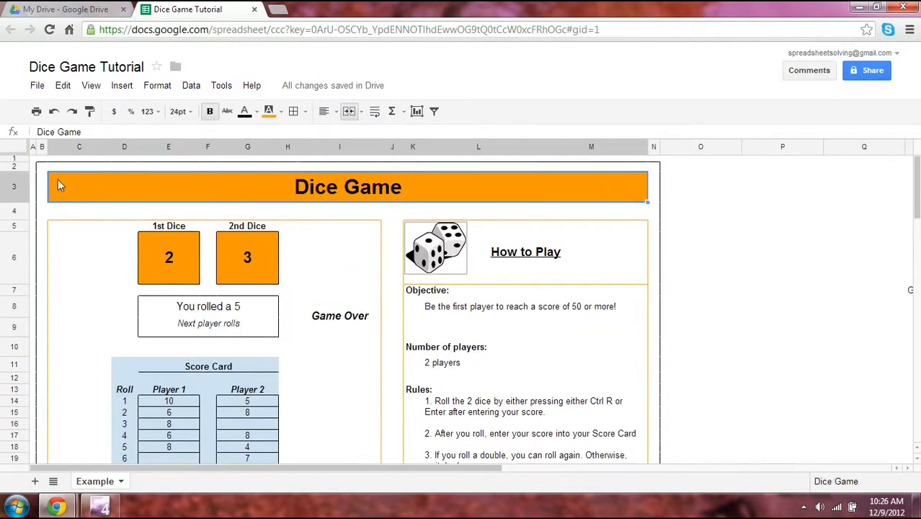